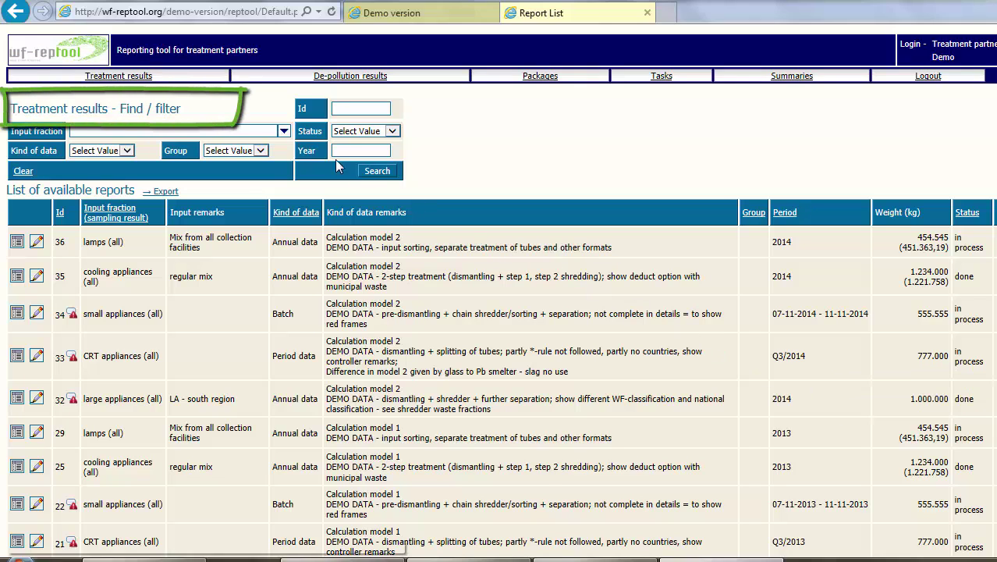
click(284, 131)
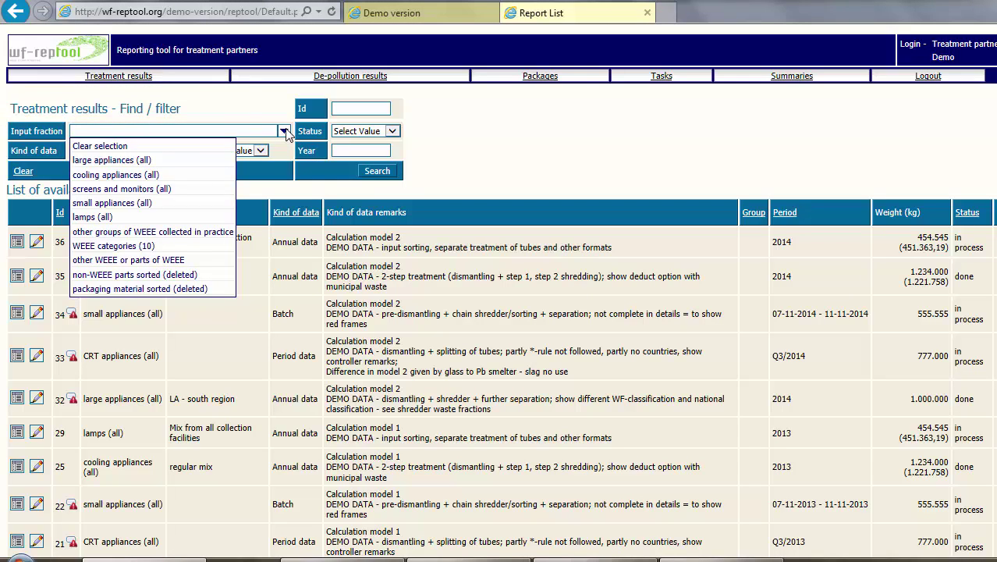
click(286, 133)
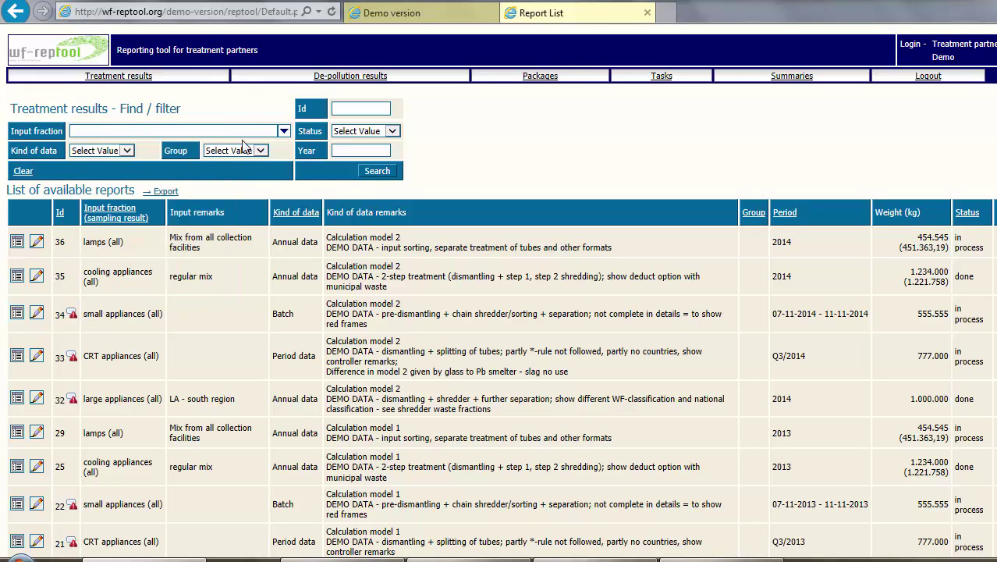
click(128, 152)
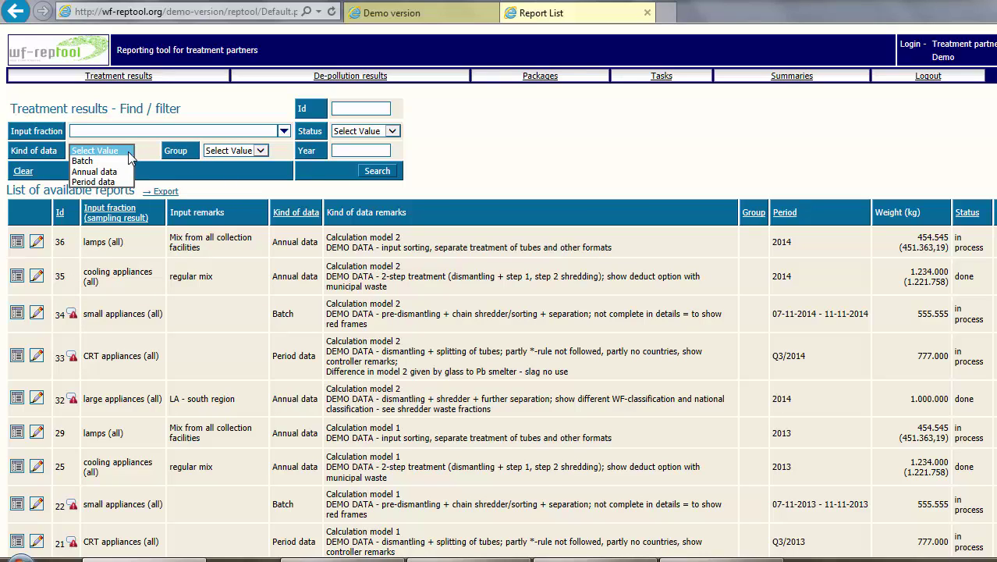
click(129, 155)
Step: Filter the list of available treatment reports to the year 2014
click(357, 150)
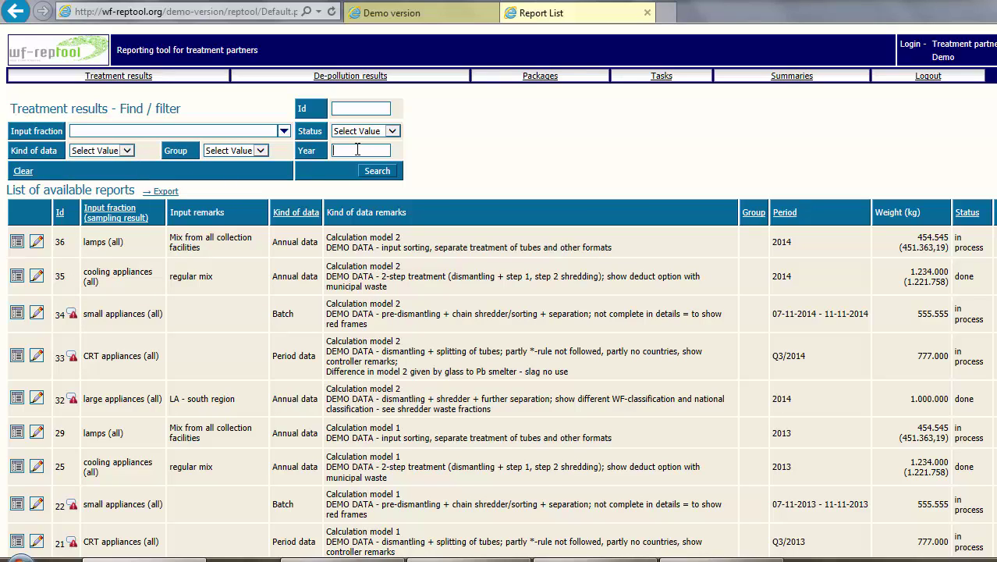
text(2014)
click(380, 172)
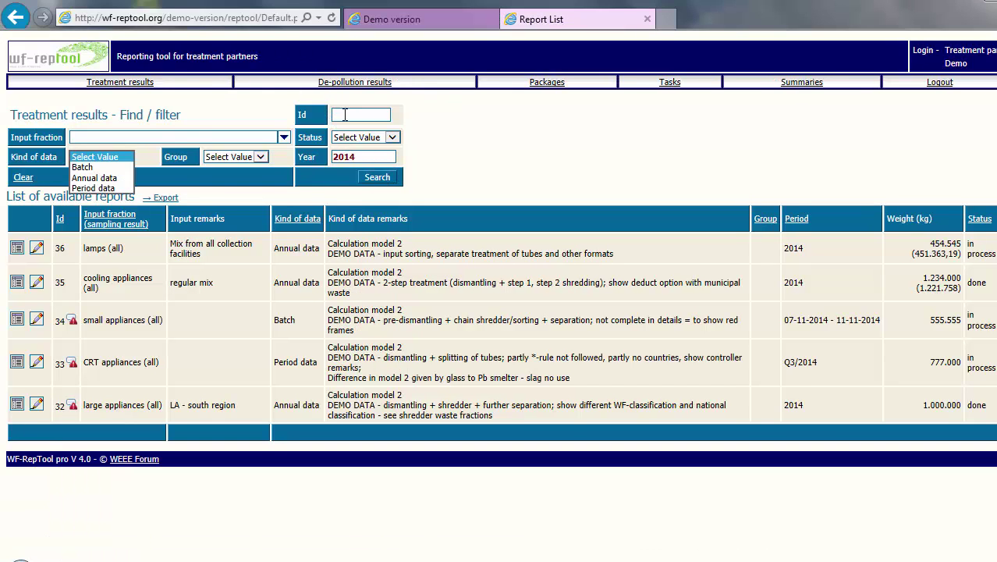
Step: Open the report with Id 32 by searching for its Id, and return to the treatment results list
click(345, 109)
text(3)
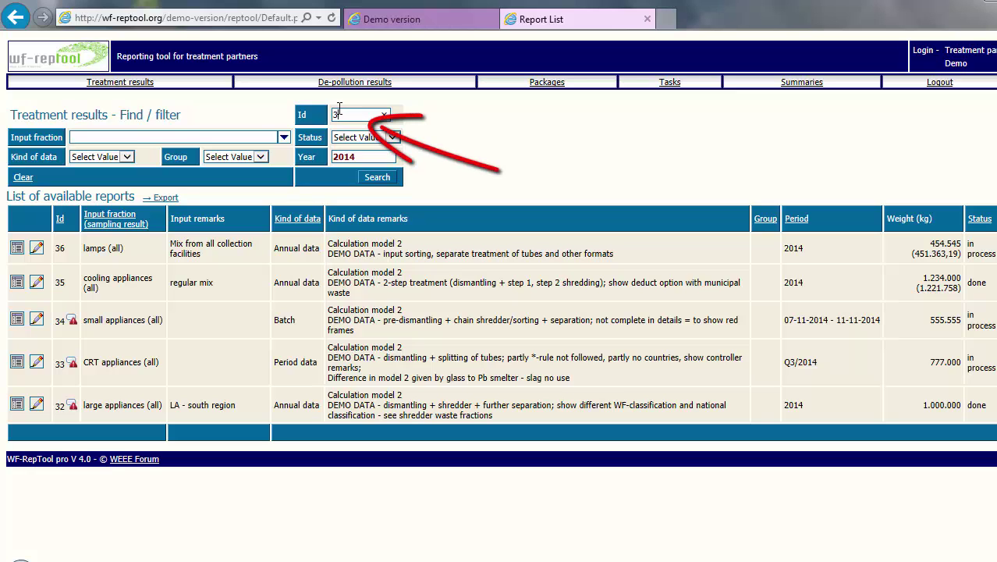
text(2)
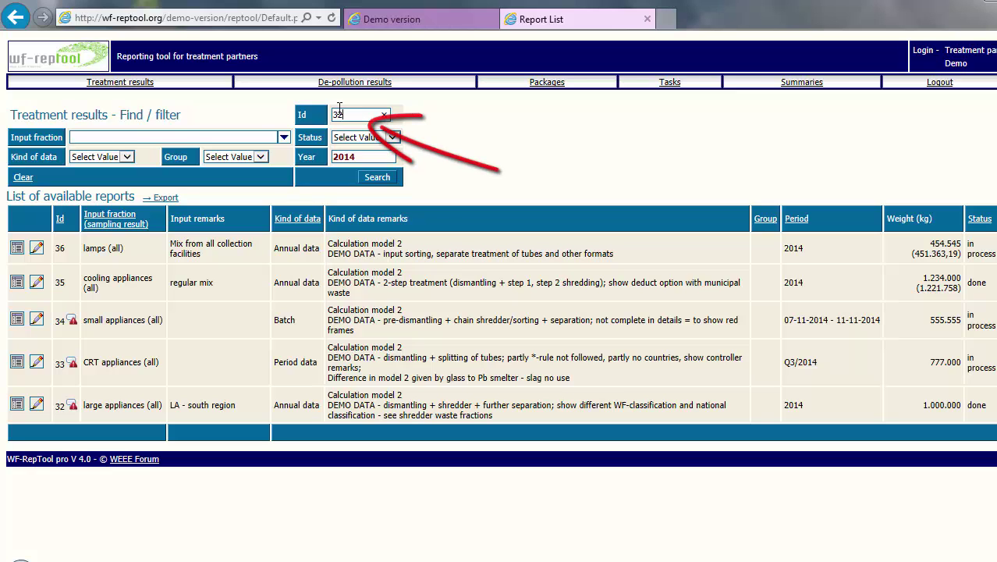
key(Return)
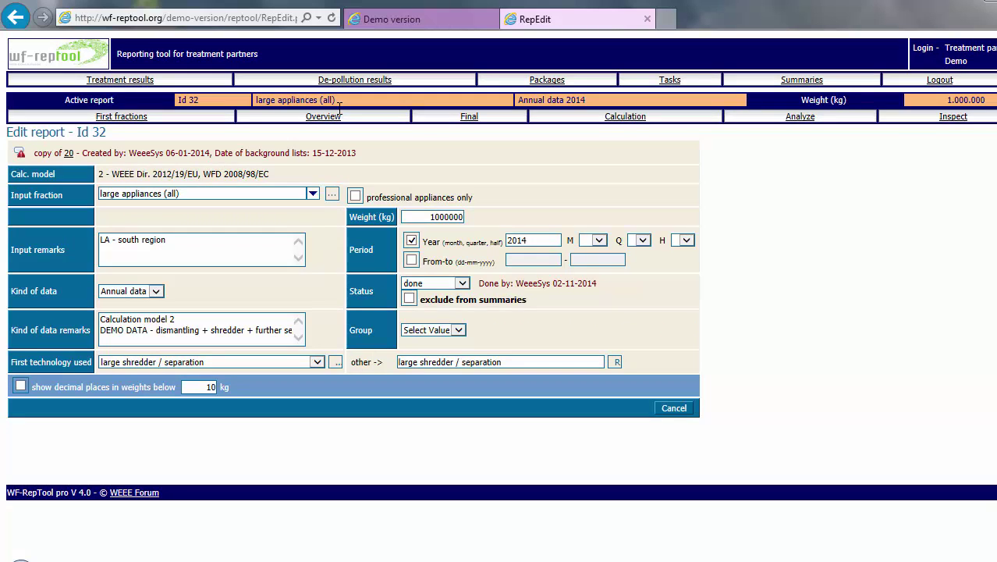
click(98, 81)
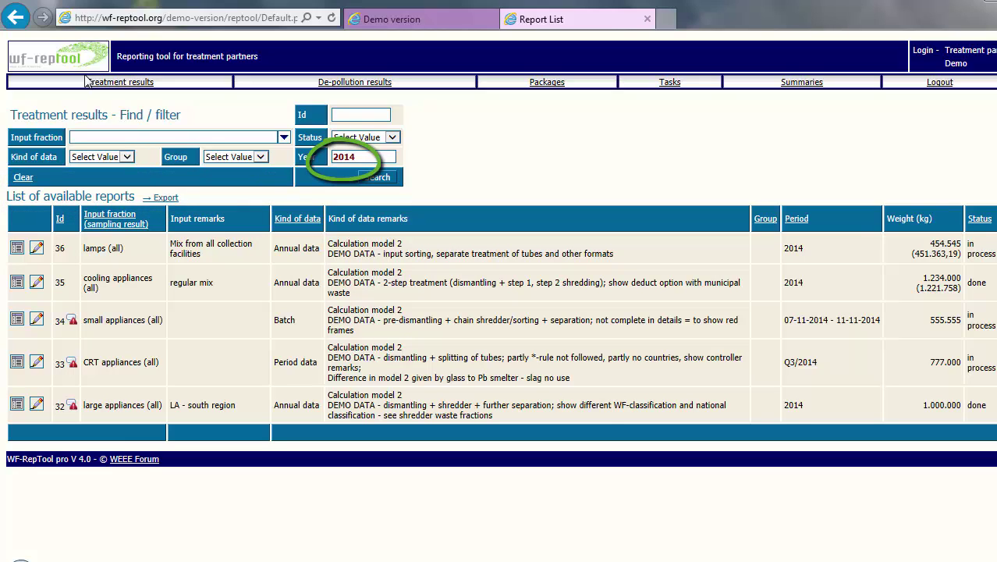
Step: Open report 32 for editing and search the first technologies for names containing "shredd", closing the technology list when done
click(36, 407)
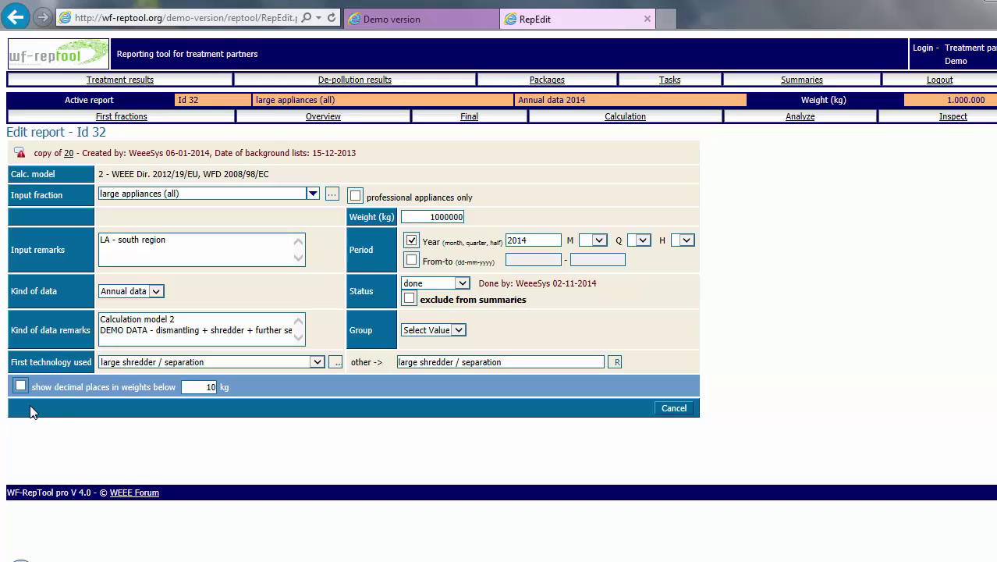
click(334, 363)
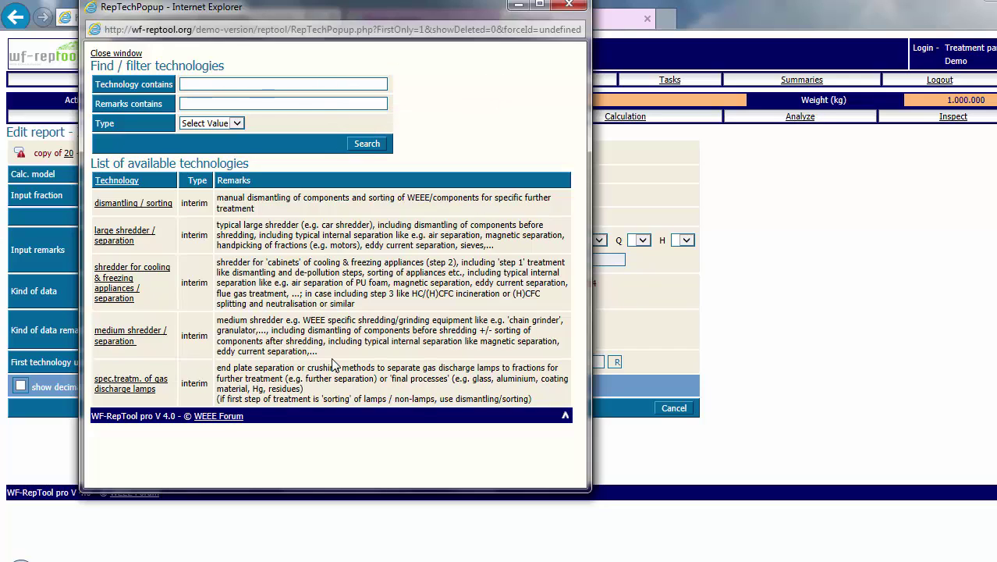
click(211, 86)
text(shredd)
click(363, 145)
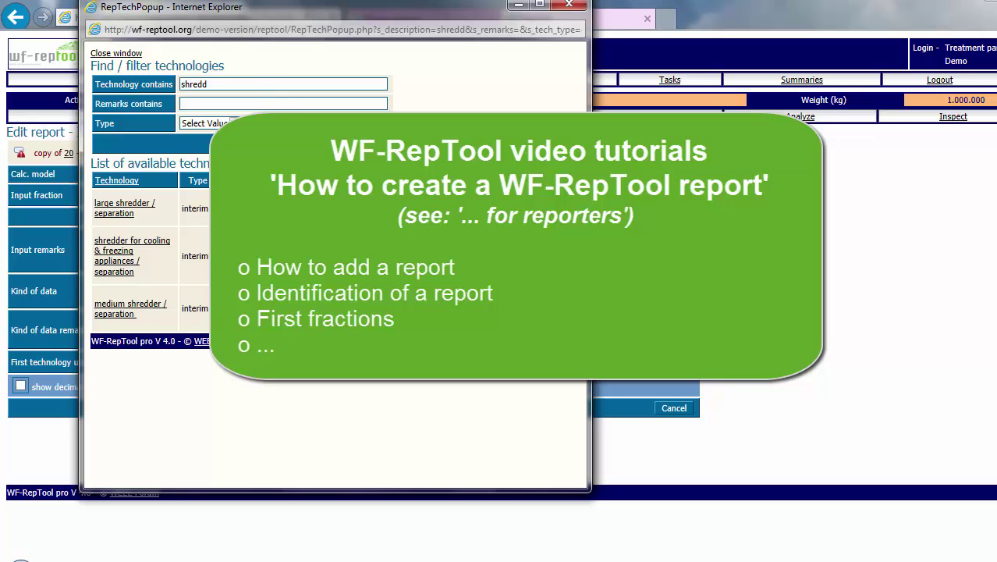
click(124, 54)
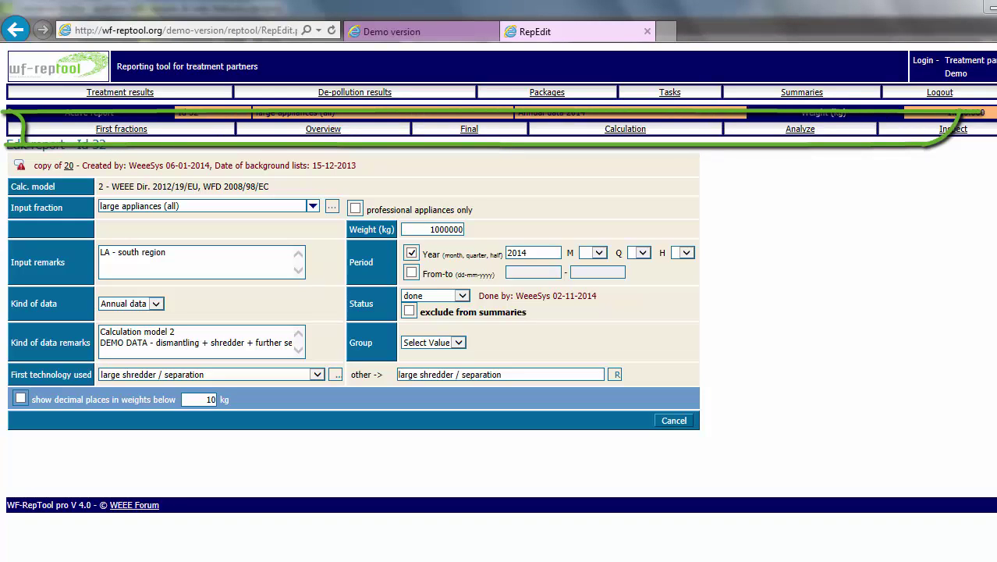
Step: Return to the treatment results list and open the first output fractions of the large appliances report 32
click(119, 93)
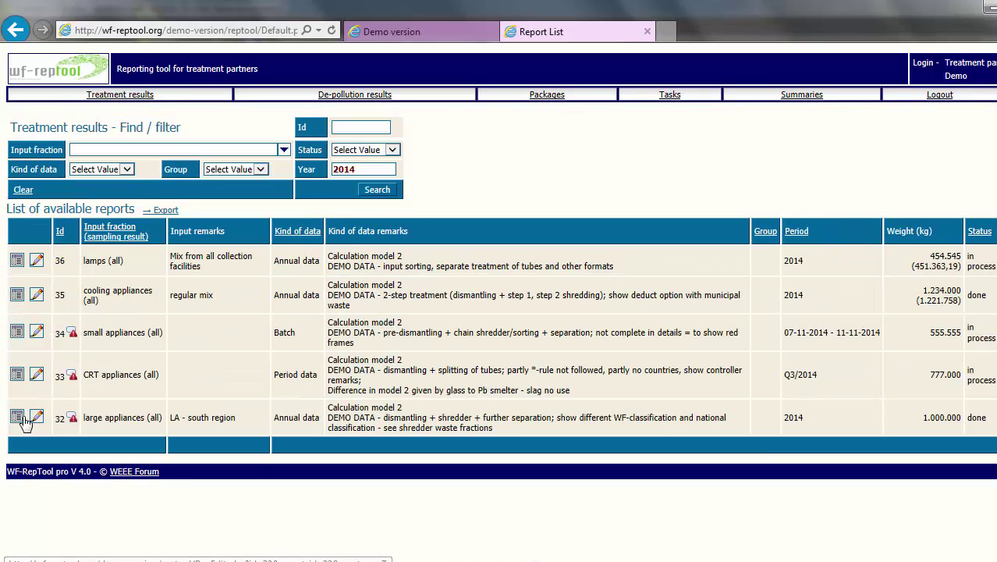
mouse_move(18, 419)
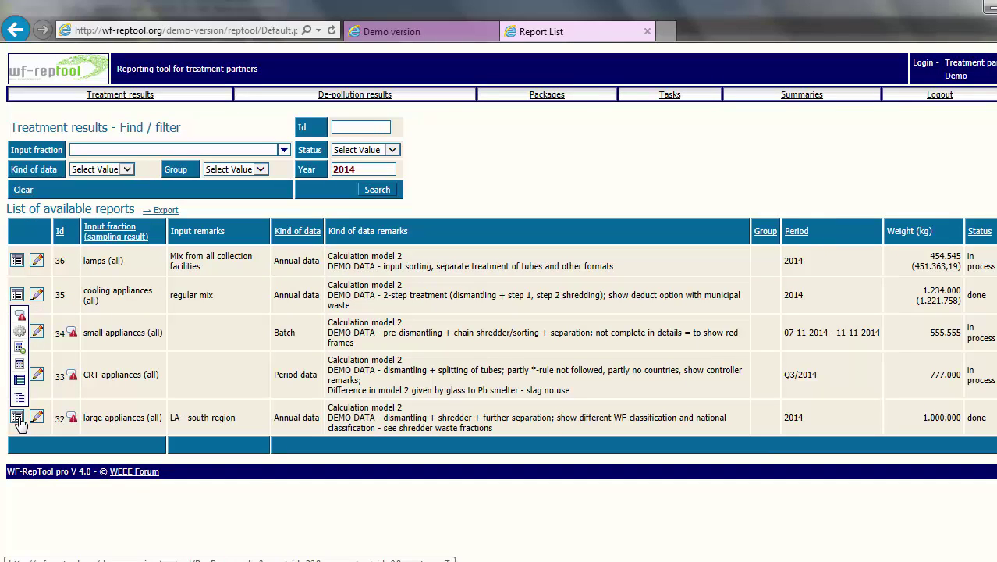
click(17, 418)
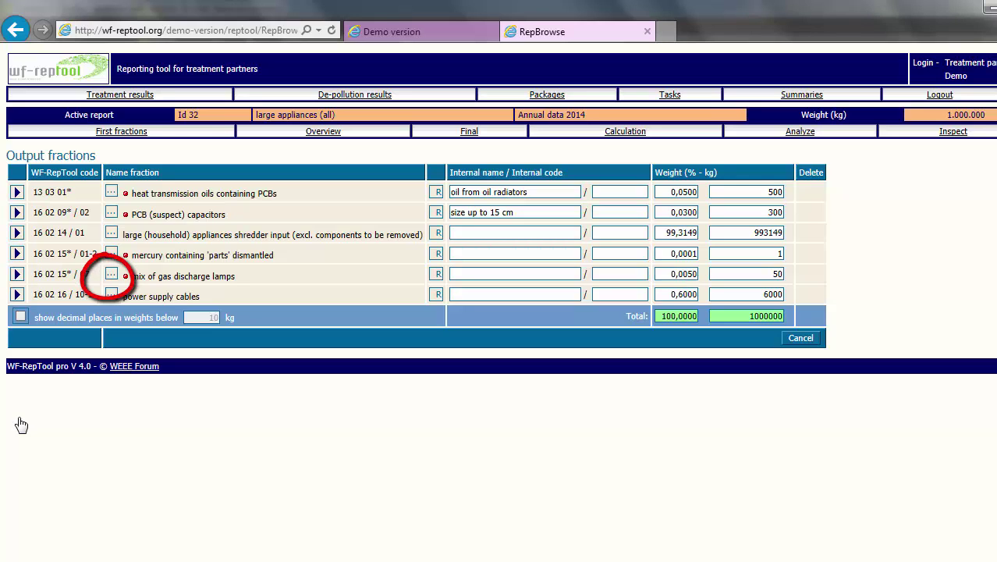
Step: Open the fraction selection for power supply cables and search for output fractions with names containing "cable"
click(111, 294)
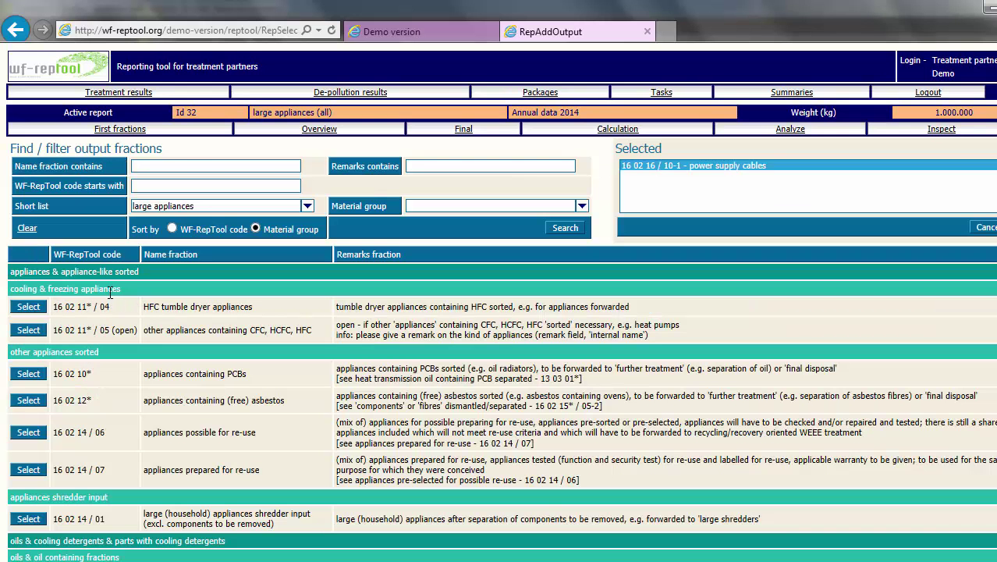
text(cable)
click(564, 236)
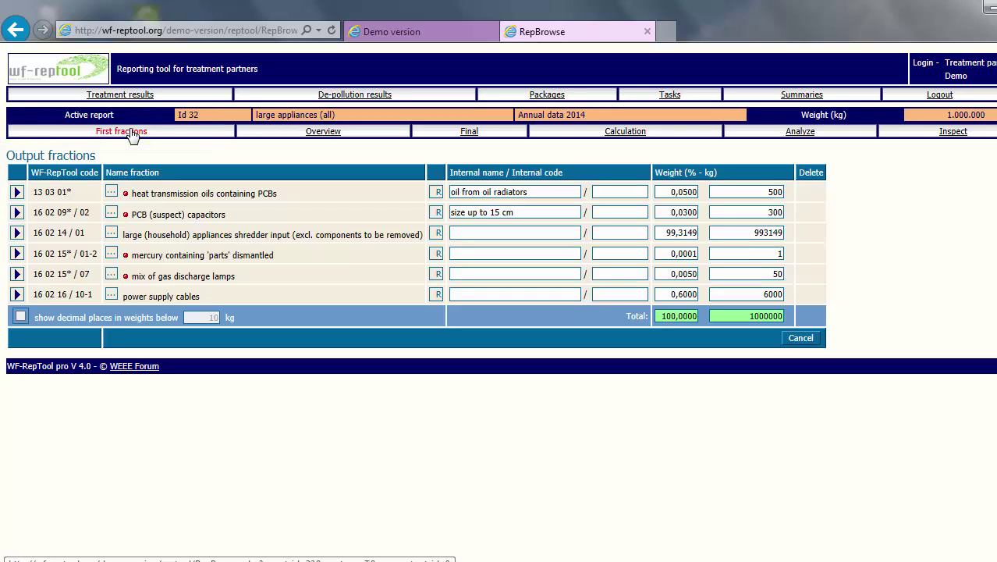
Step: View the treatment and final composition of the PCB (suspect) capacitors fraction, and return to the output fractions
click(16, 295)
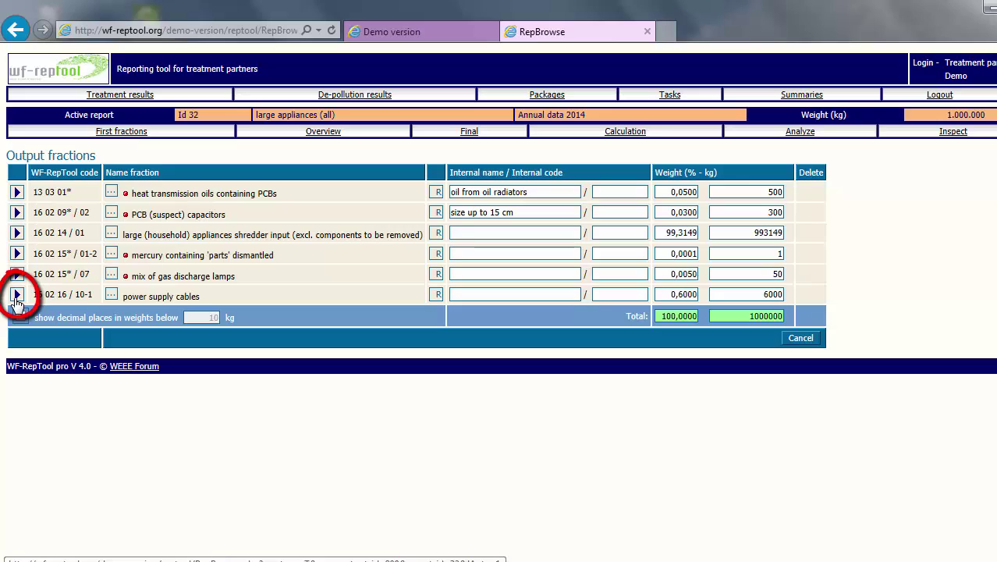
click(16, 213)
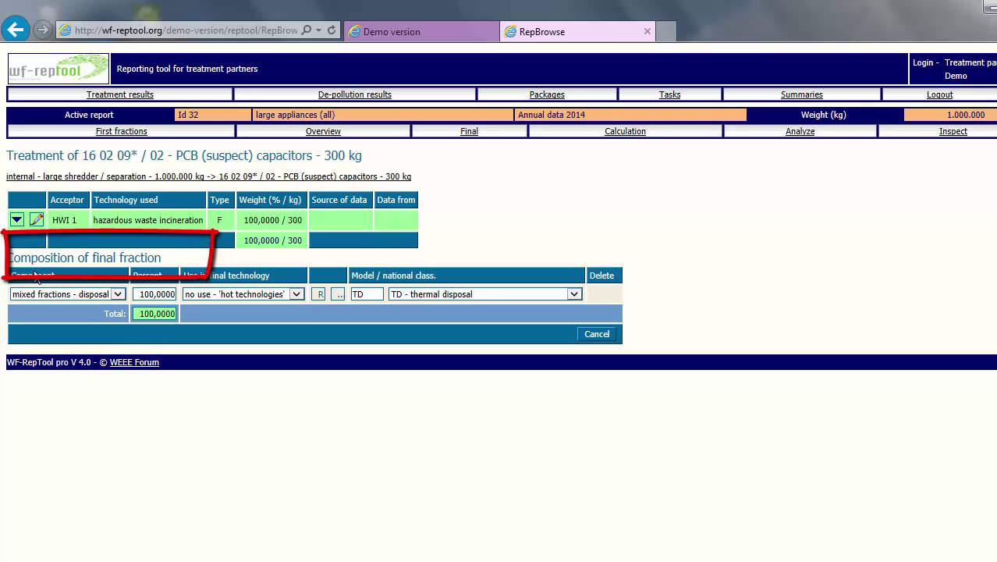
click(16, 32)
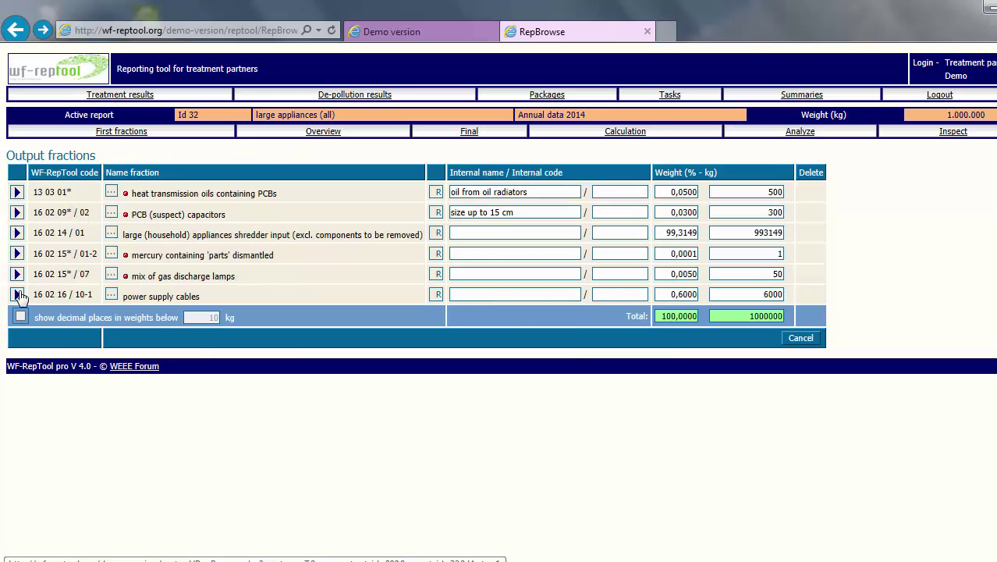
Step: View the treatment of the power supply cables fraction, and that of the large appliances shredder input
click(16, 295)
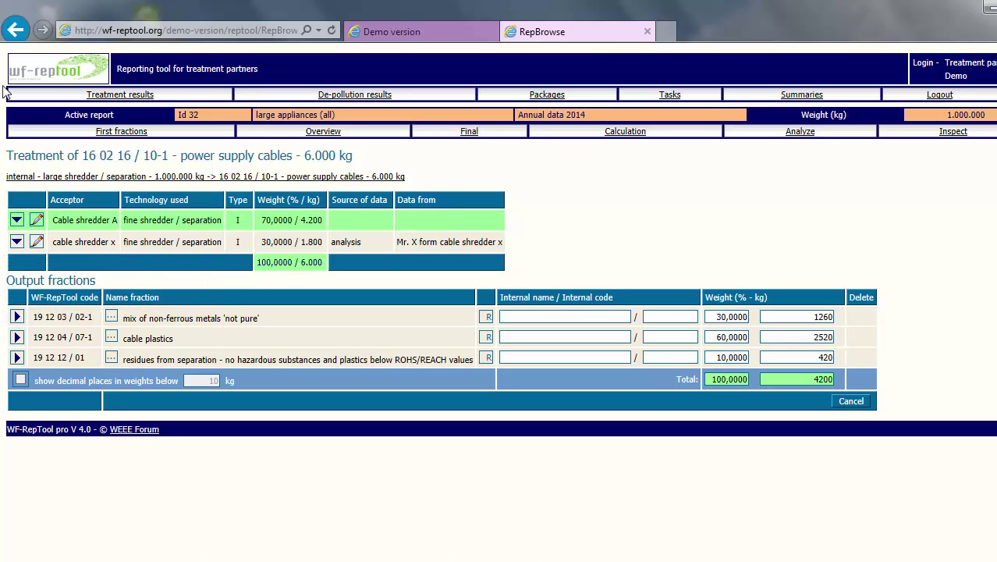
click(15, 30)
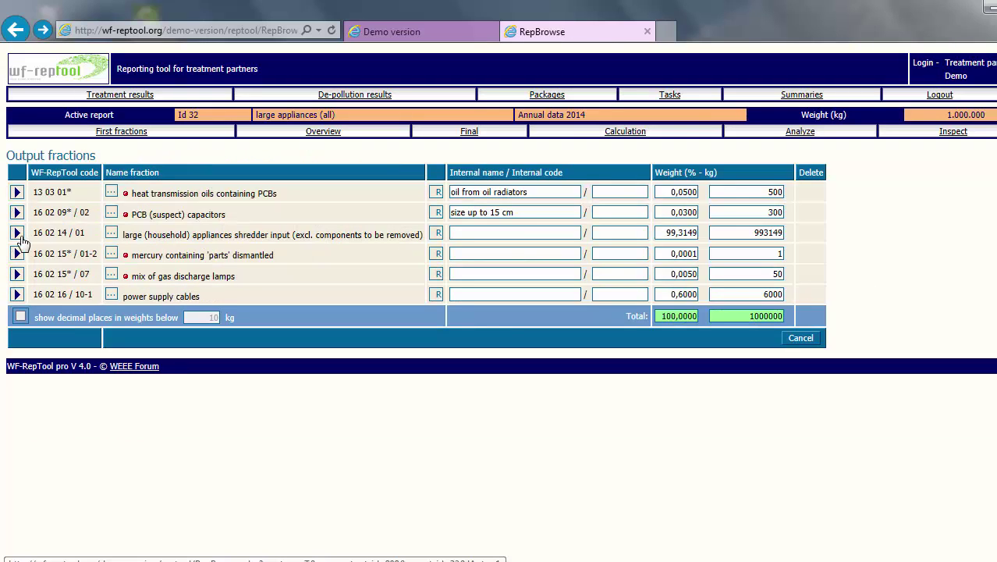
click(17, 233)
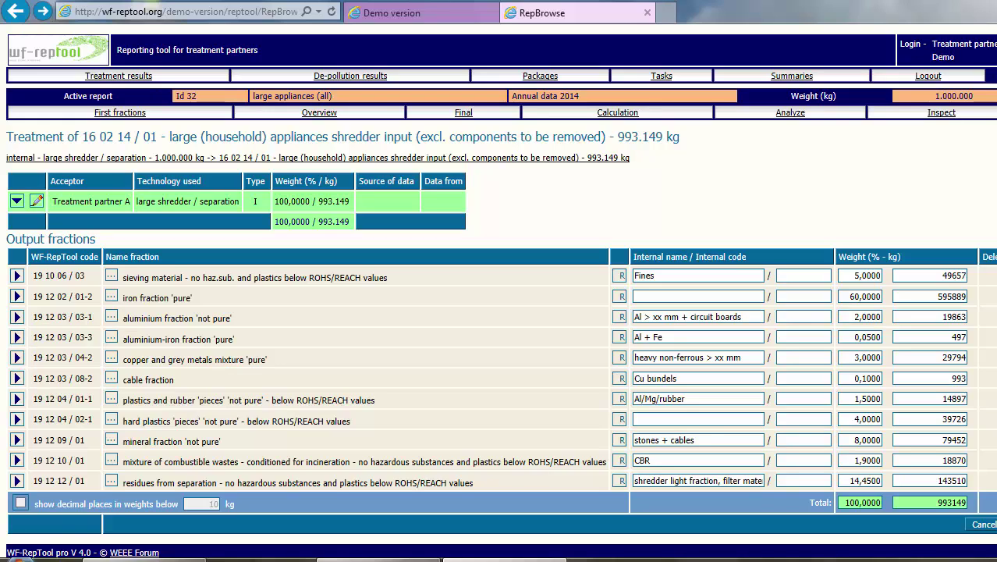
Step: Open the final fractions of report 32 and review the full list with acceptors, technologies and weights
click(460, 114)
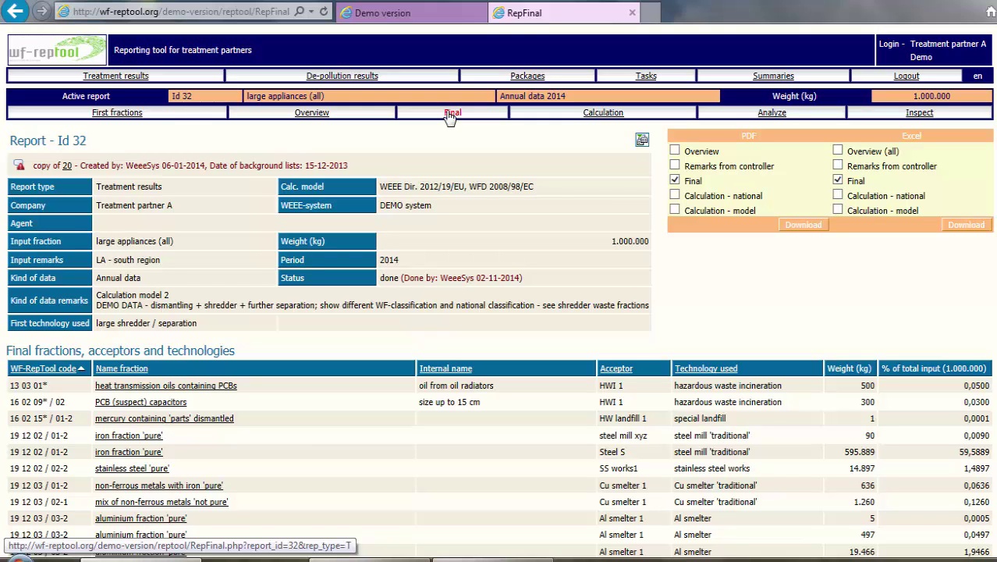
scroll(451, 115, down, 5)
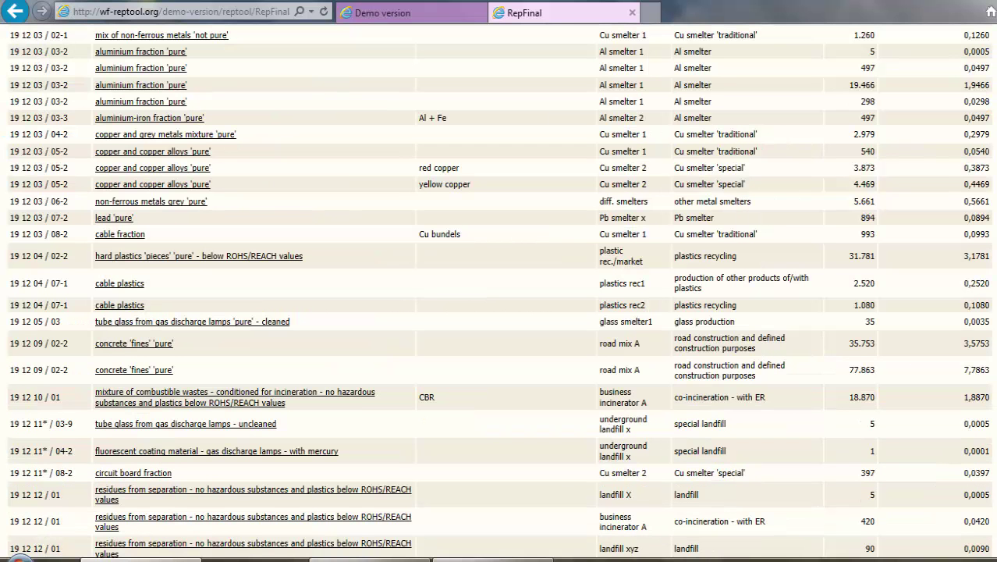
scroll(498, 289, down, 2)
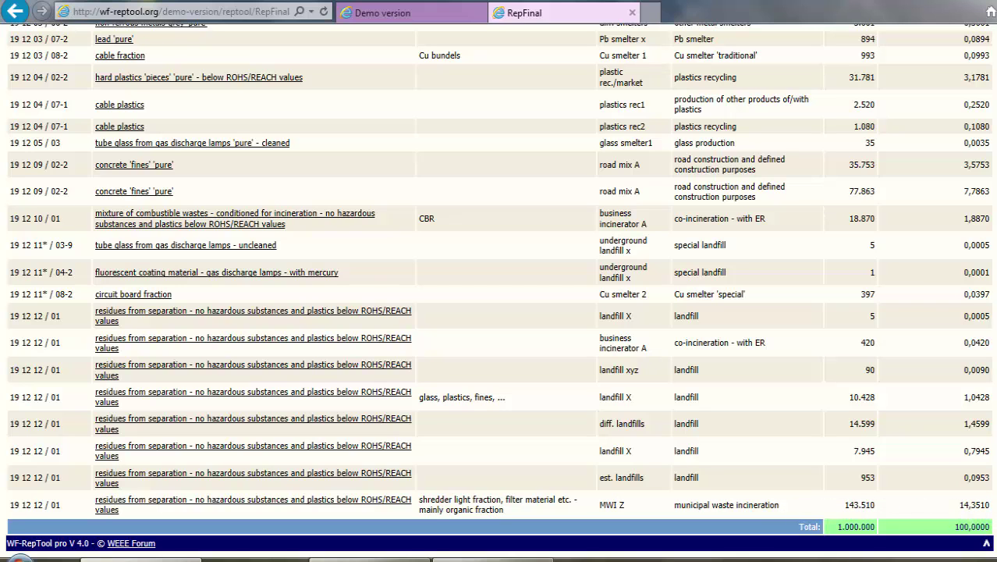
scroll(498, 288, up, 5)
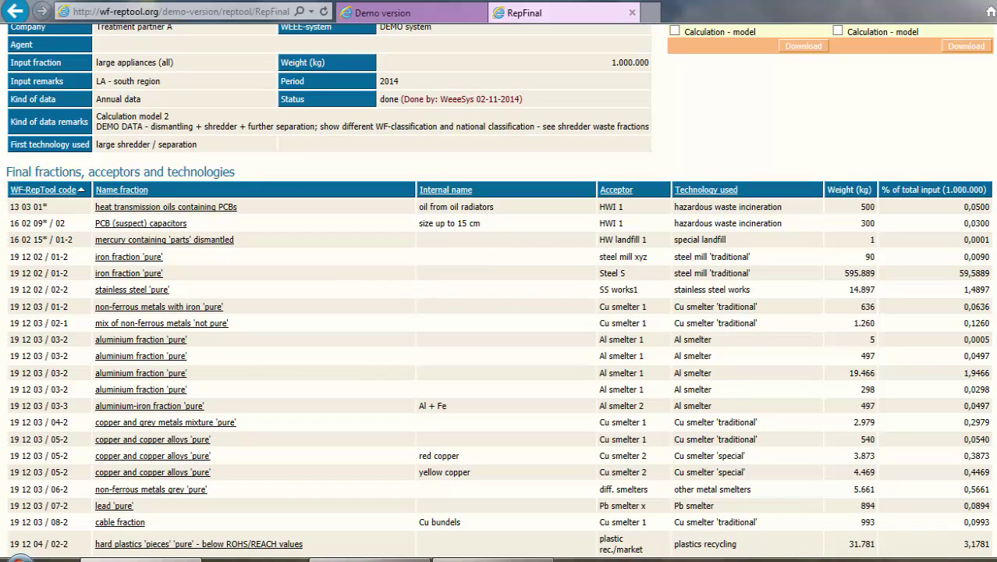
Step: Sort the final fractions by fraction name, by acceptor, and finally by technology used in descending order
click(132, 194)
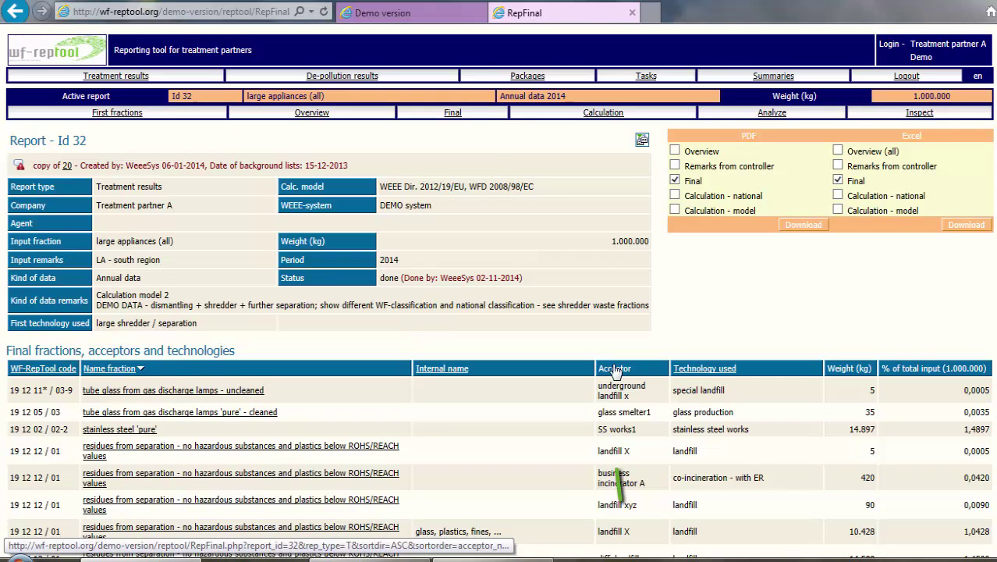
click(614, 370)
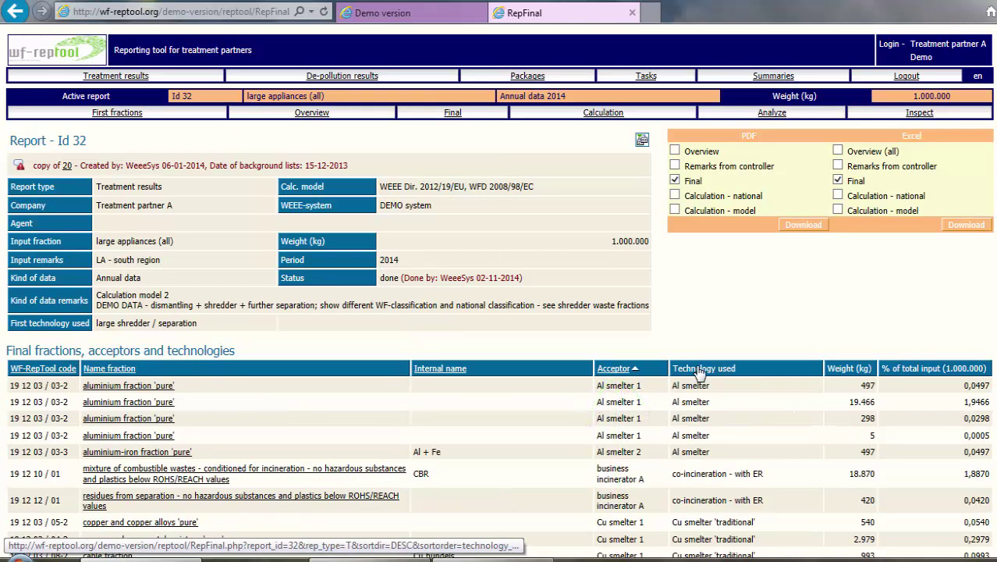
click(700, 373)
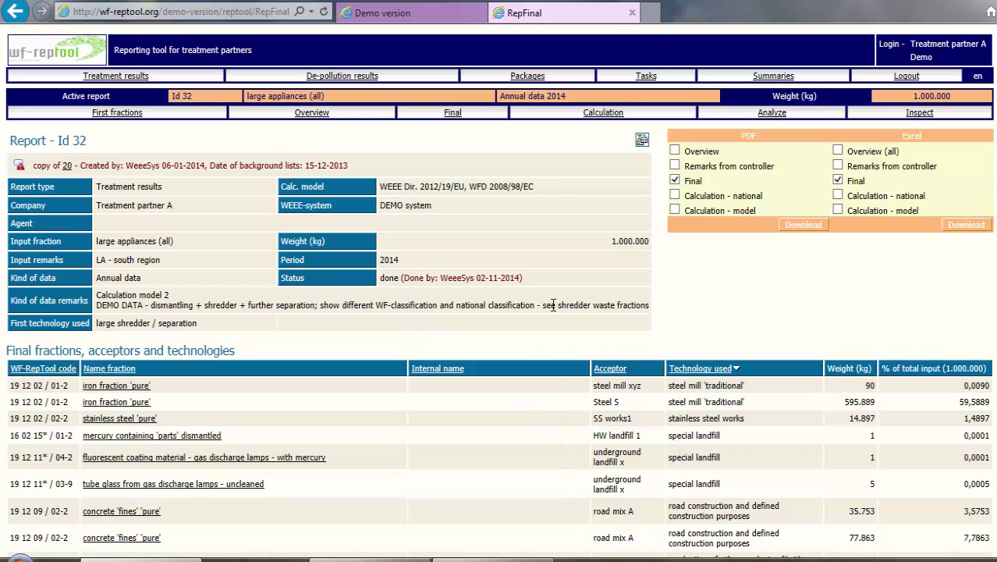
Step: Open the overview of report 32 and examine all fractions with their acceptors, technologies and composition data
click(316, 116)
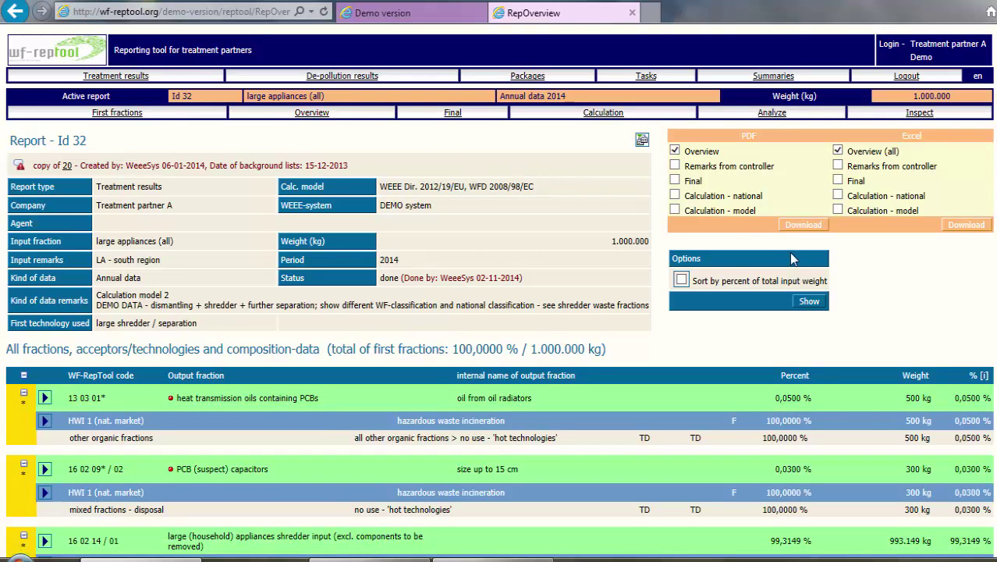
scroll(499, 312, down, 5)
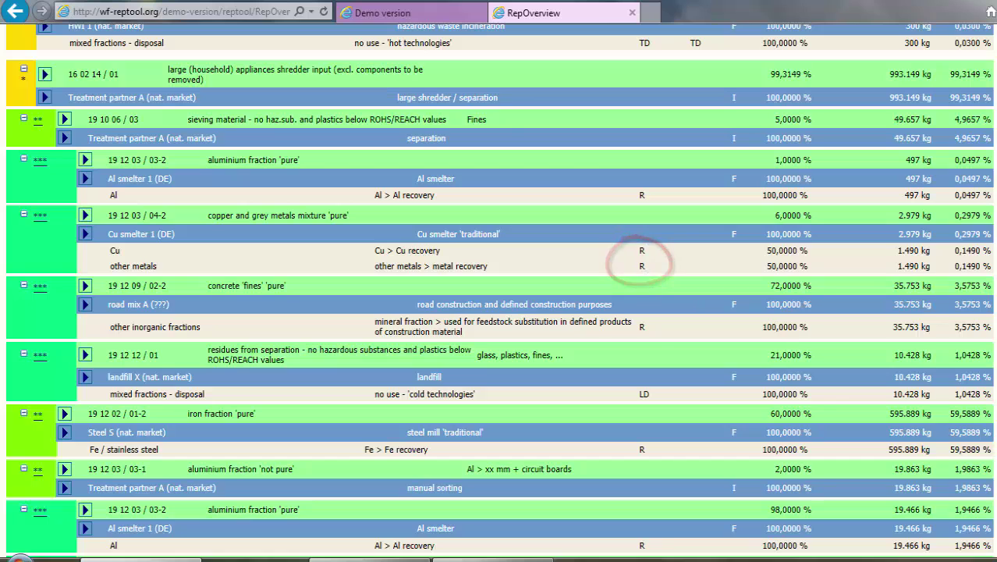
scroll(671, 249, down, 5)
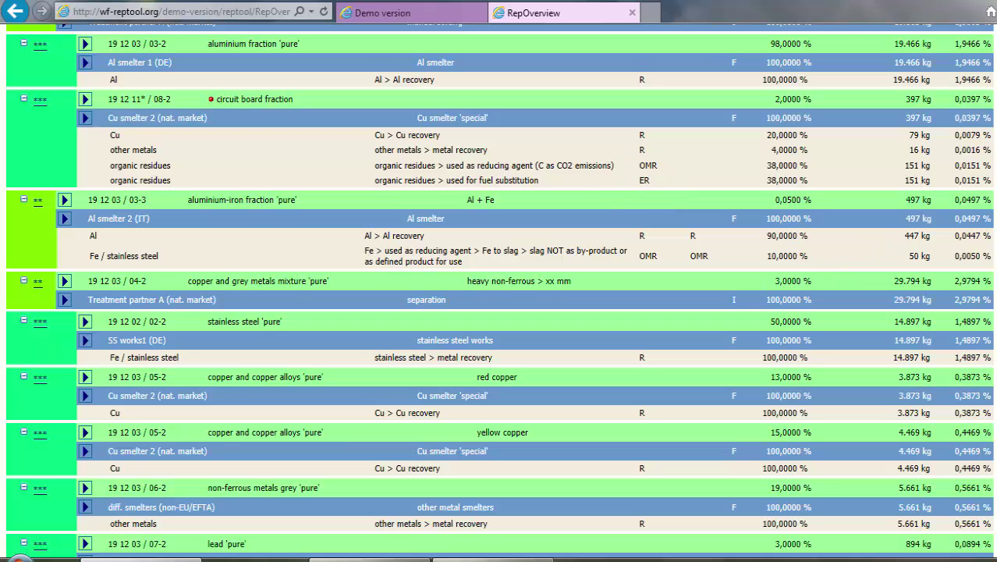
scroll(499, 289, up, 6)
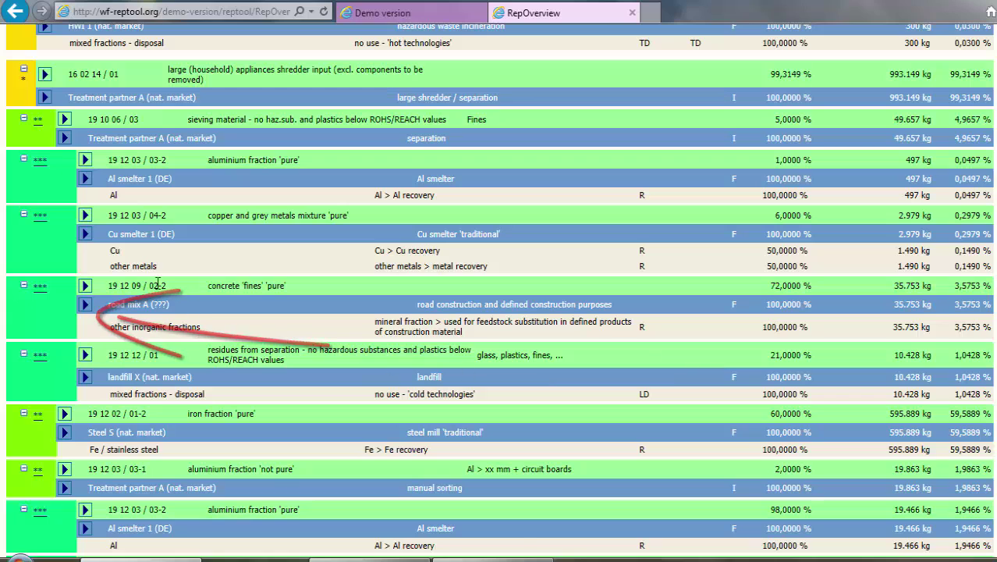
Step: Open the composition of the concrete 'fines' 'pure' fraction at road mix A and examine the full list of available uses for other inorganic fractions
click(86, 308)
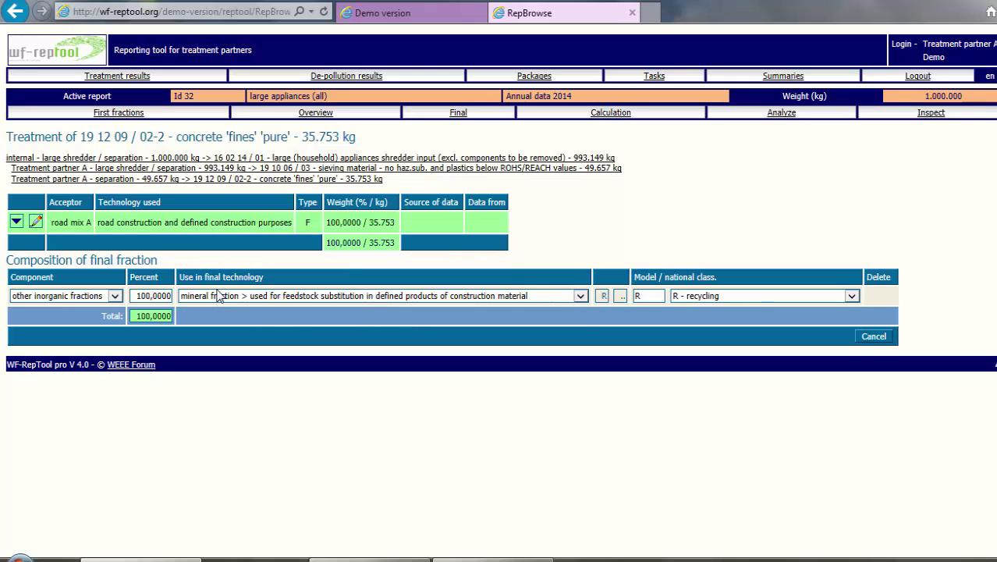
click(619, 296)
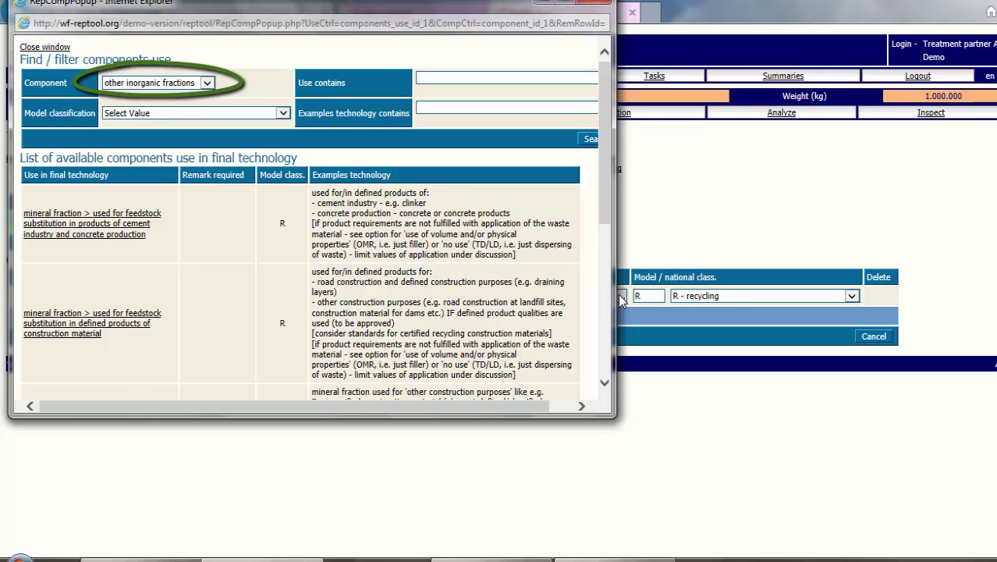
click(208, 84)
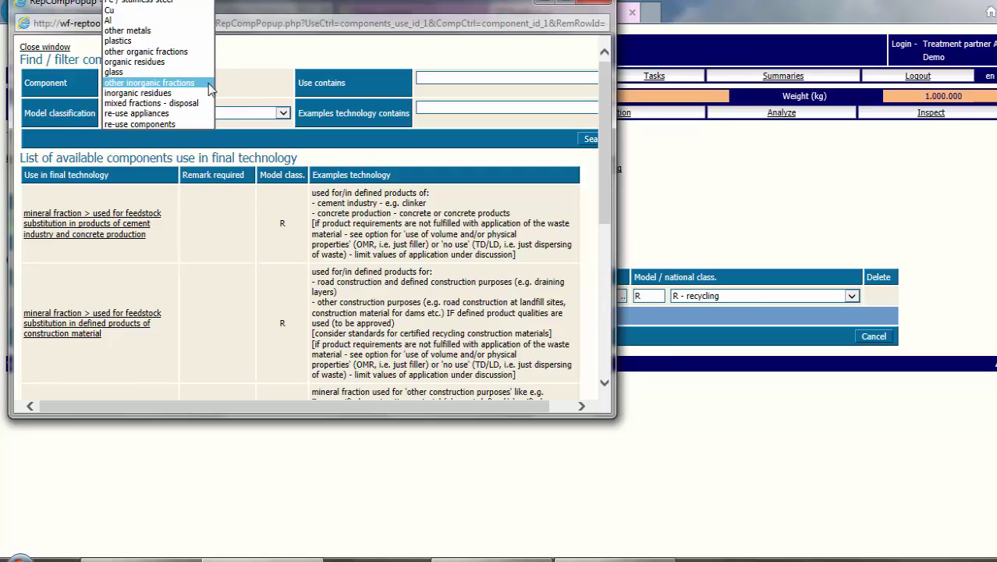
click(243, 94)
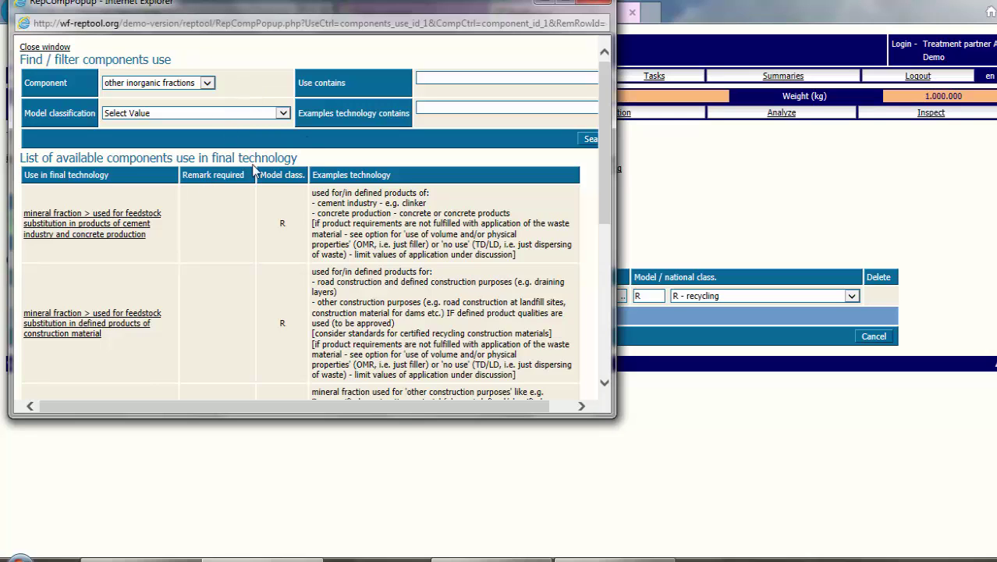
click(567, 3)
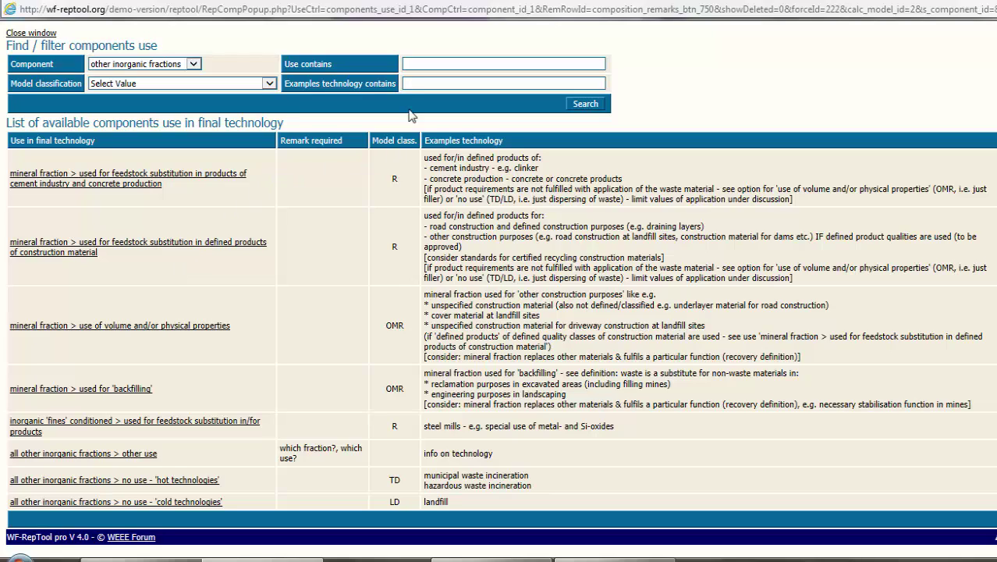
Step: Search the available component uses in final technology for "landfill"
text(landfill)
click(587, 104)
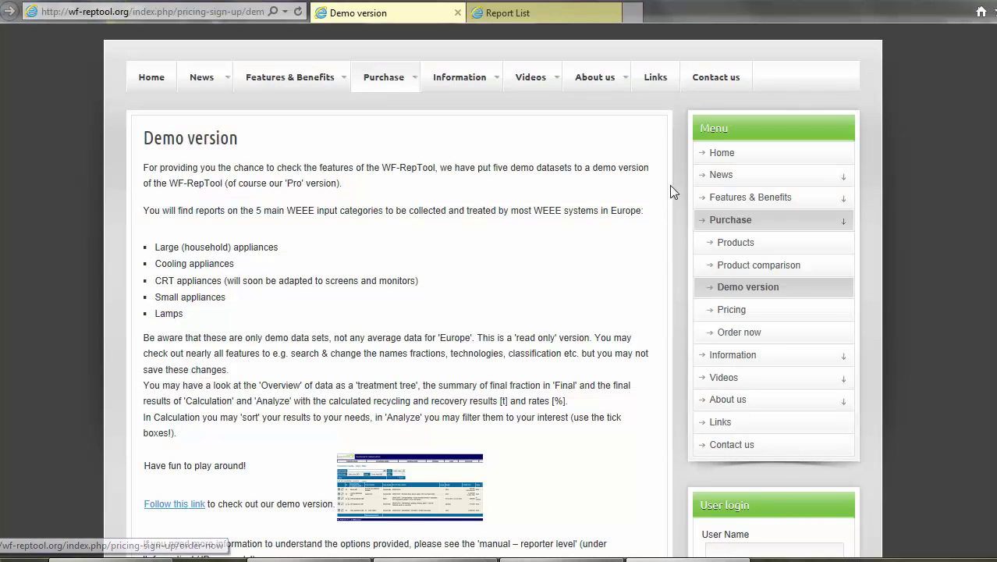
Step: Open the contact page of the WF-RepTool website from the demo version page
click(701, 83)
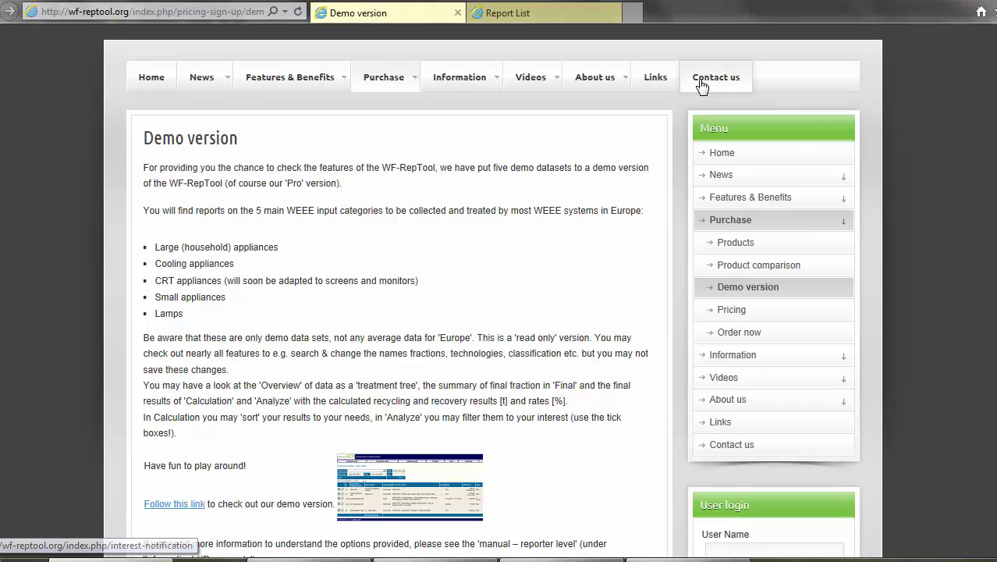